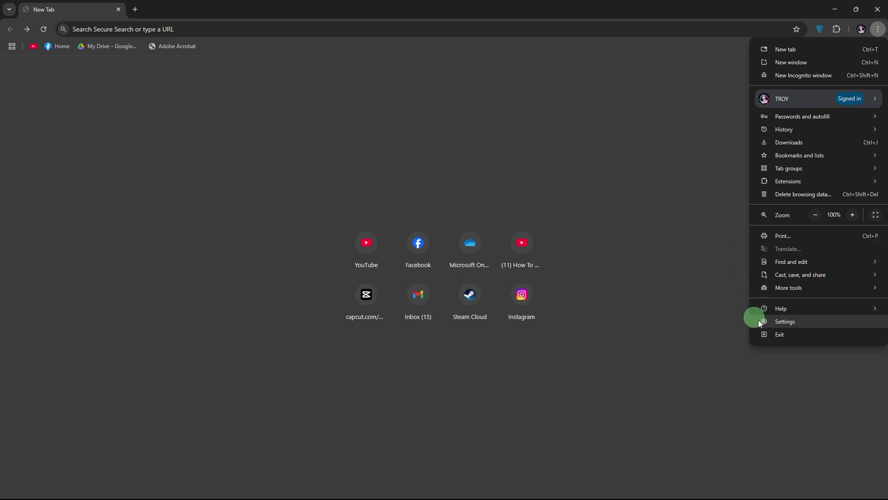
- Make Google the default search engine from the Manage search engines list, replacing Secure Search
left_click(797, 321)
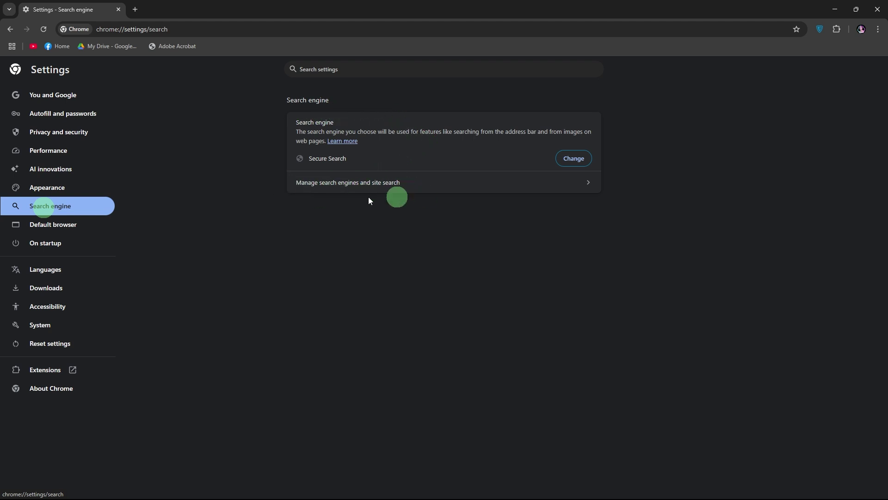
left_click(347, 186)
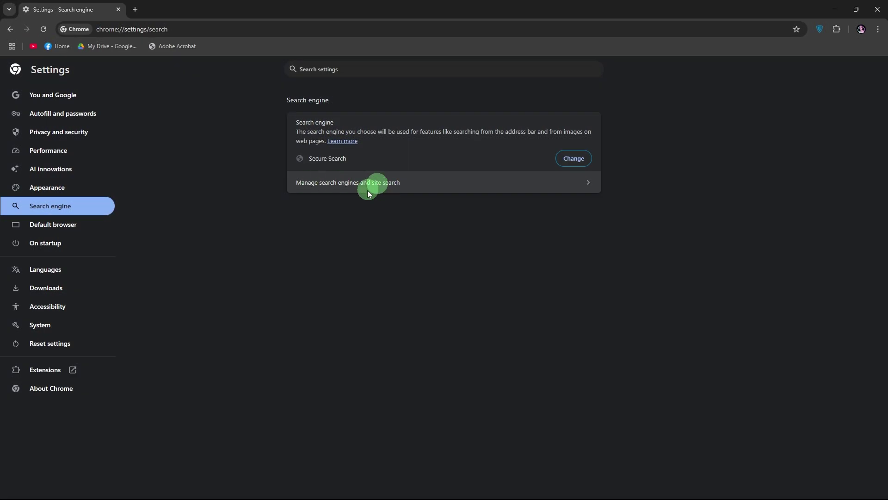
left_click(369, 190)
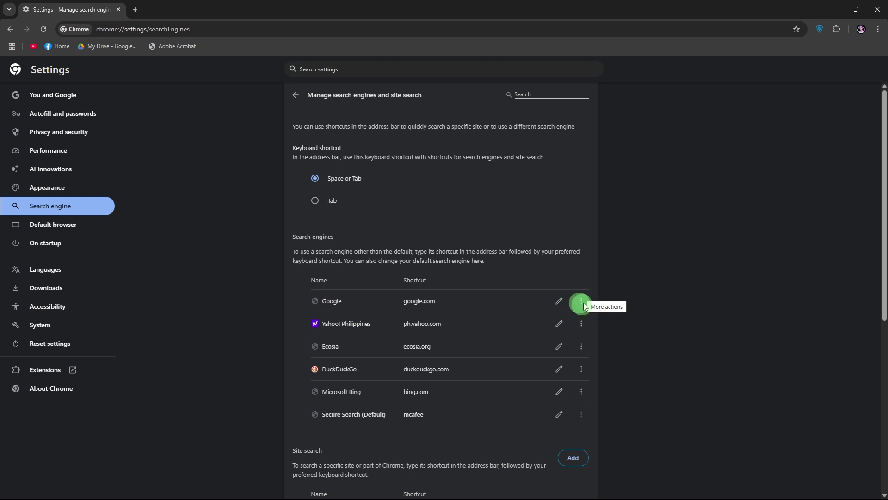
left_click(583, 302)
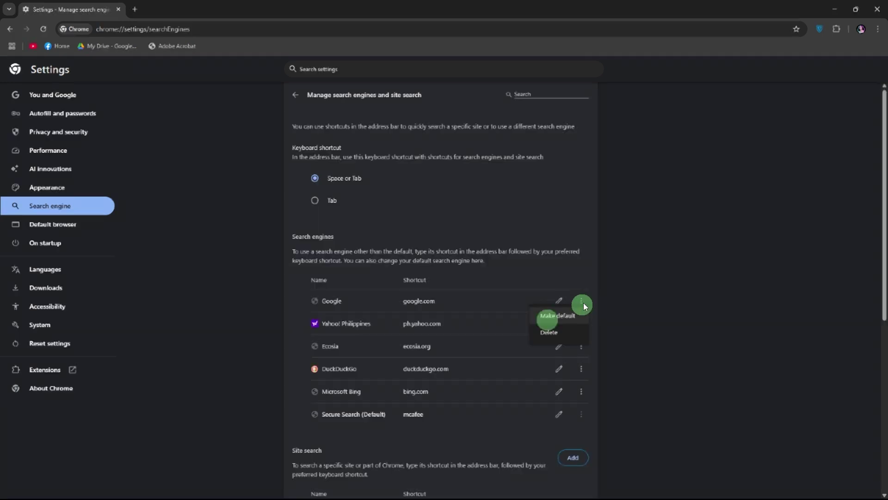
left_click(544, 318)
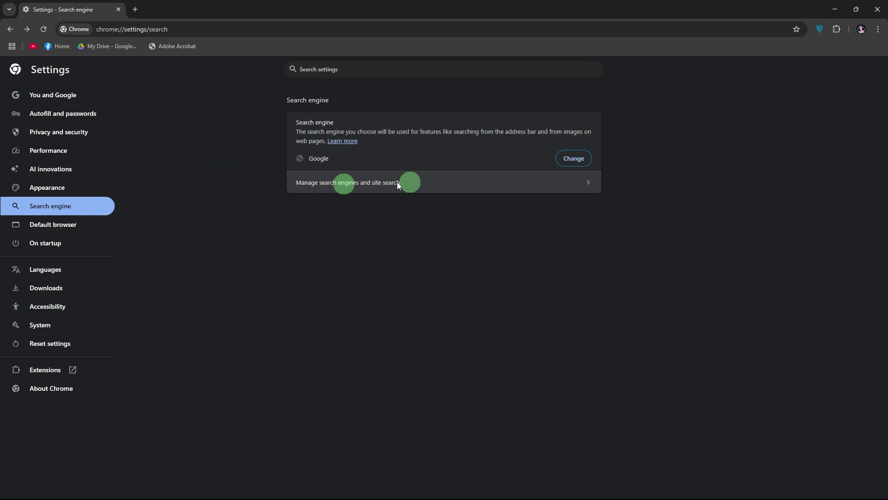
- Delete the Yahoo! Philippines engine from the search engine list and confirm
left_click(334, 184)
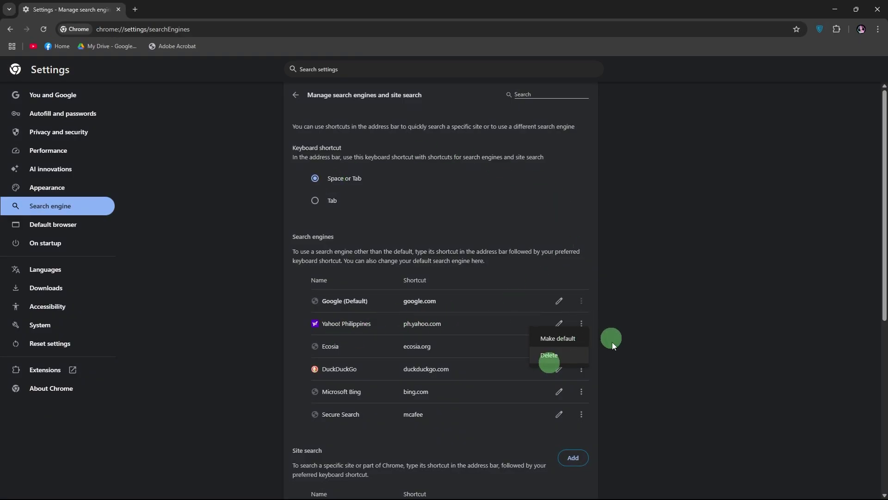
left_click(559, 361)
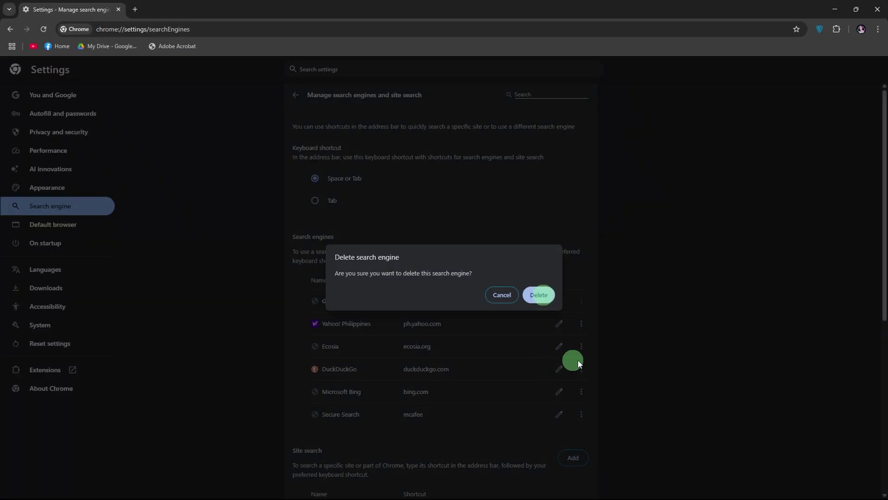
left_click(548, 297)
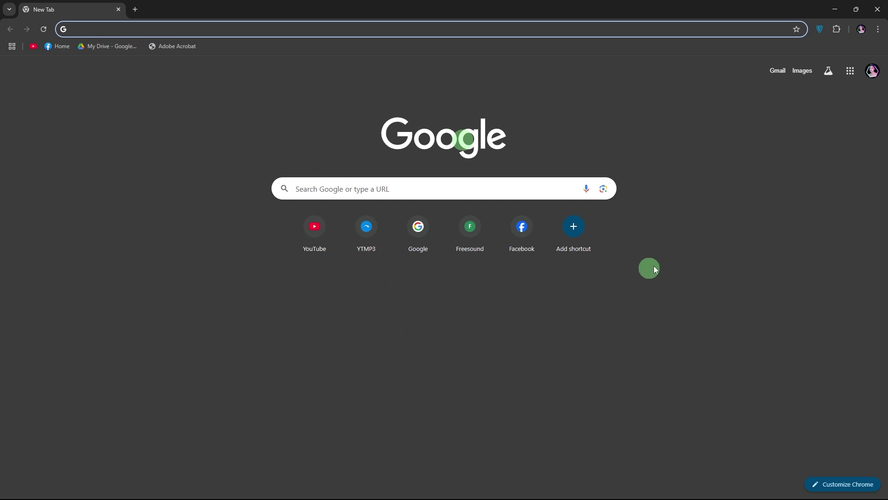
type("chrome://extensions/")
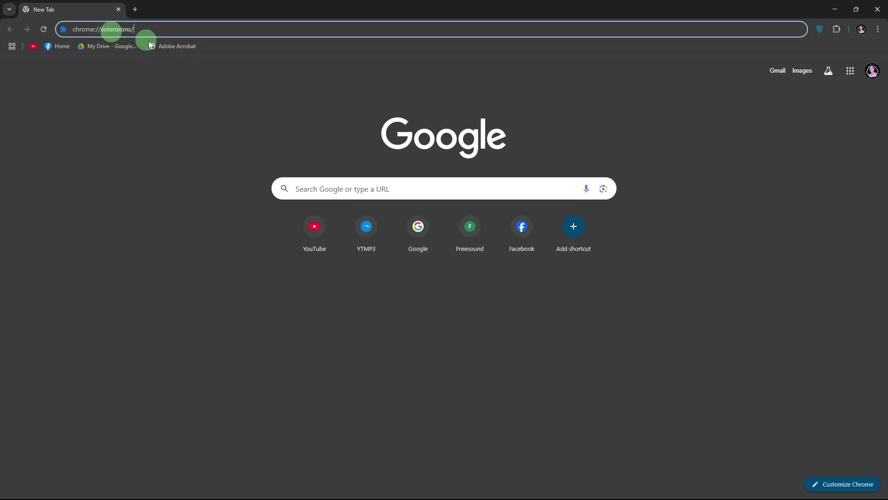
- Load chrome://extensions/ and begin removing the BlockSite extension
key("Return")
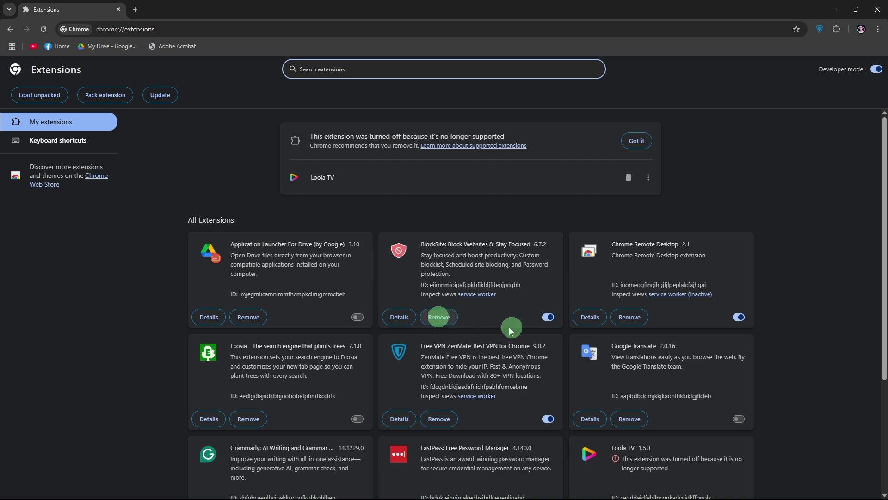
left_click(450, 321)
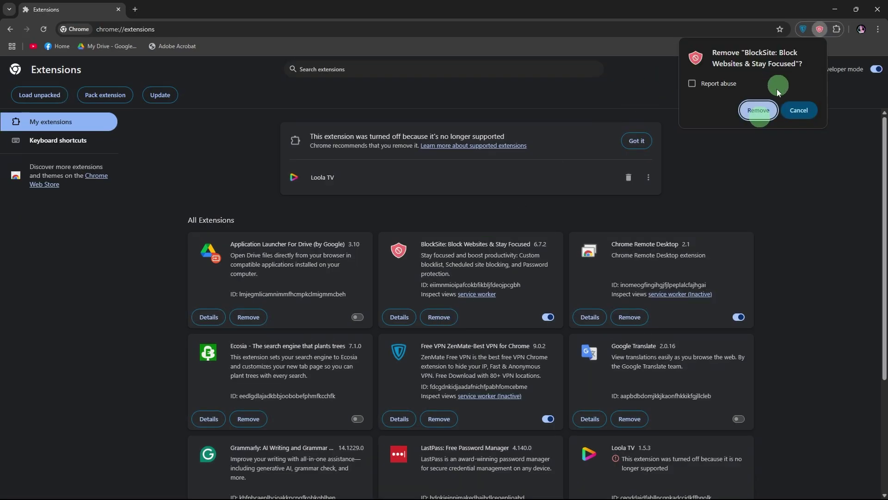
- Confirm uninstalling BlockSite: Block Websites & Stay Focused
left_click(748, 111)
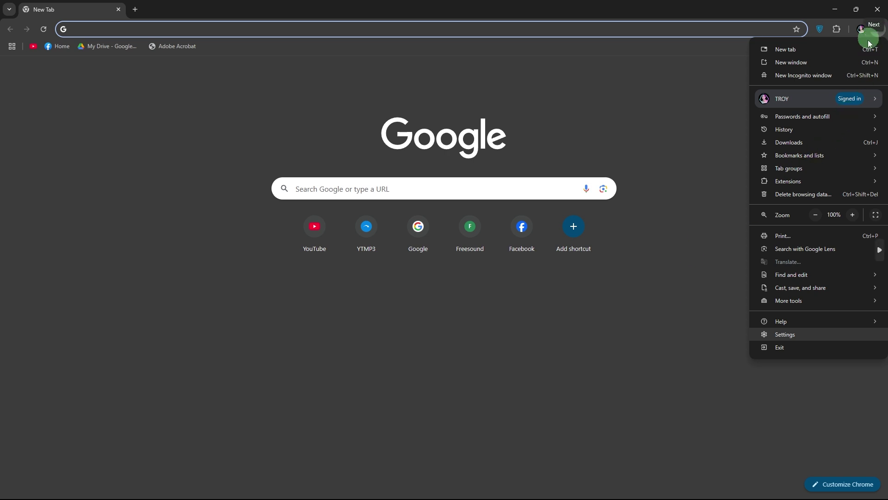
- Reach the Reset settings section of Chrome's settings
left_click(794, 335)
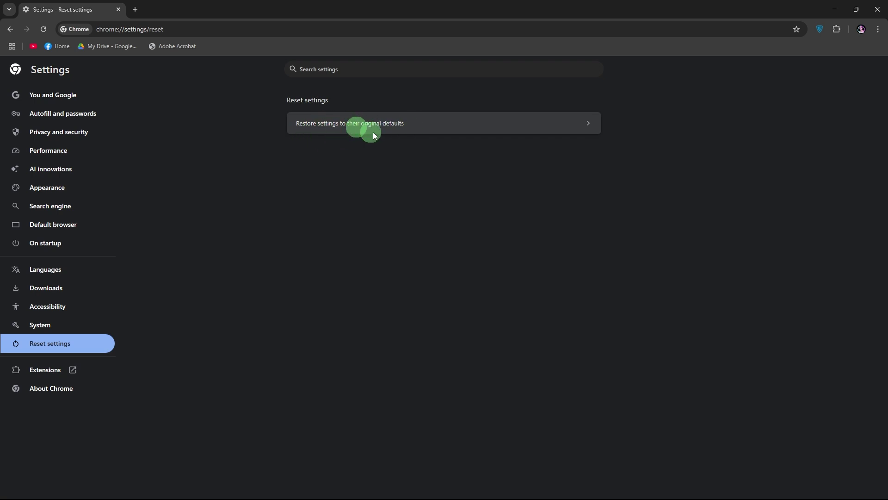
- Start restoring Chrome settings to their original defaults, bringing up the reset confirmation
left_click(344, 132)
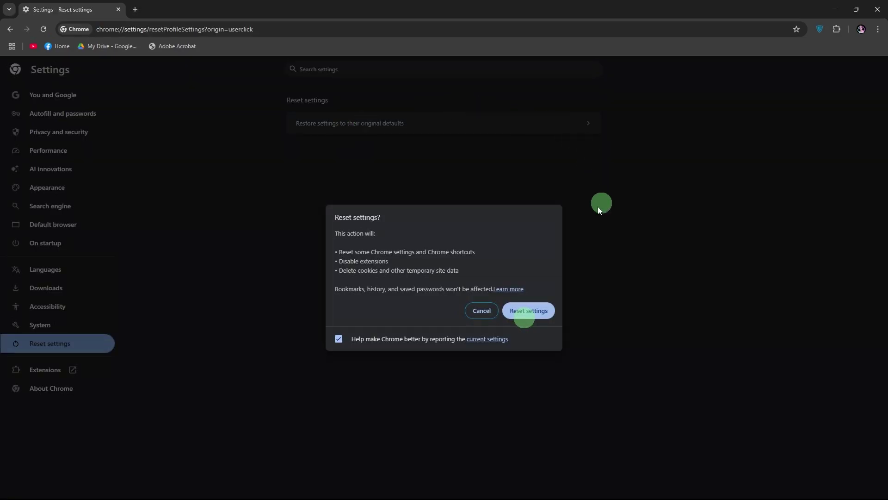